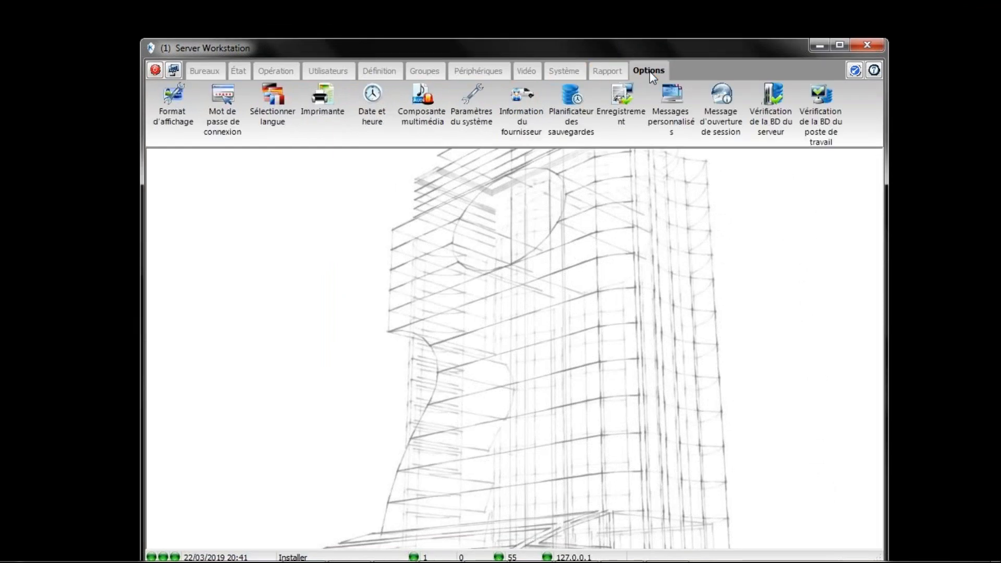
Step: In the backup scheduler's Données tab, send data backups to Dossier par défaut
left_click(568, 110)
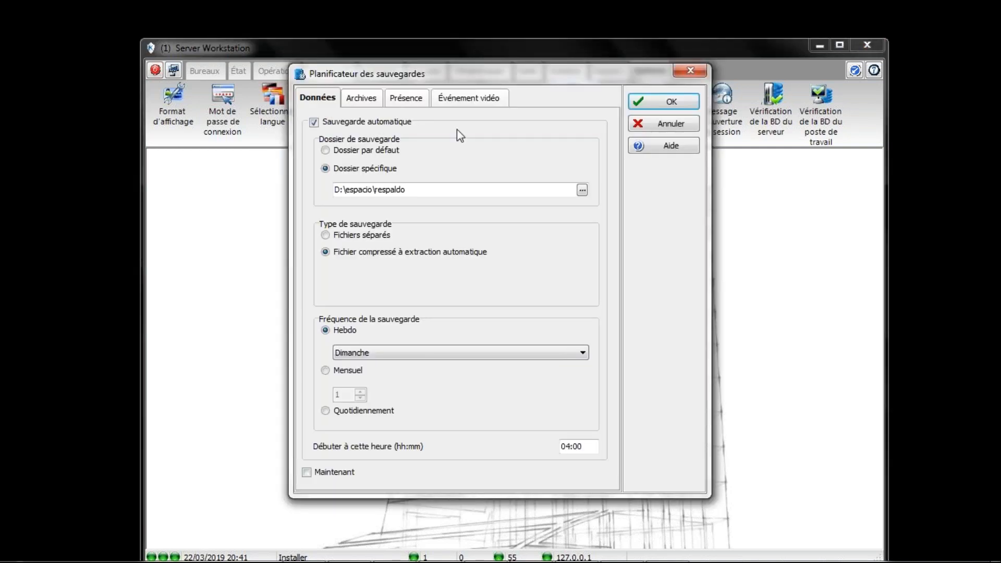
left_click(325, 150)
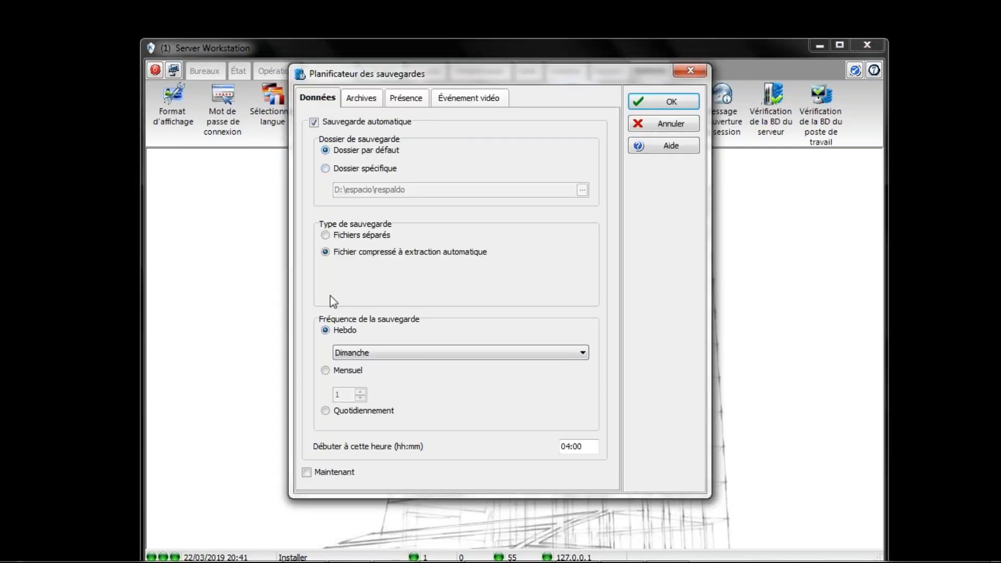
left_click_drag(331, 79, 278, 84)
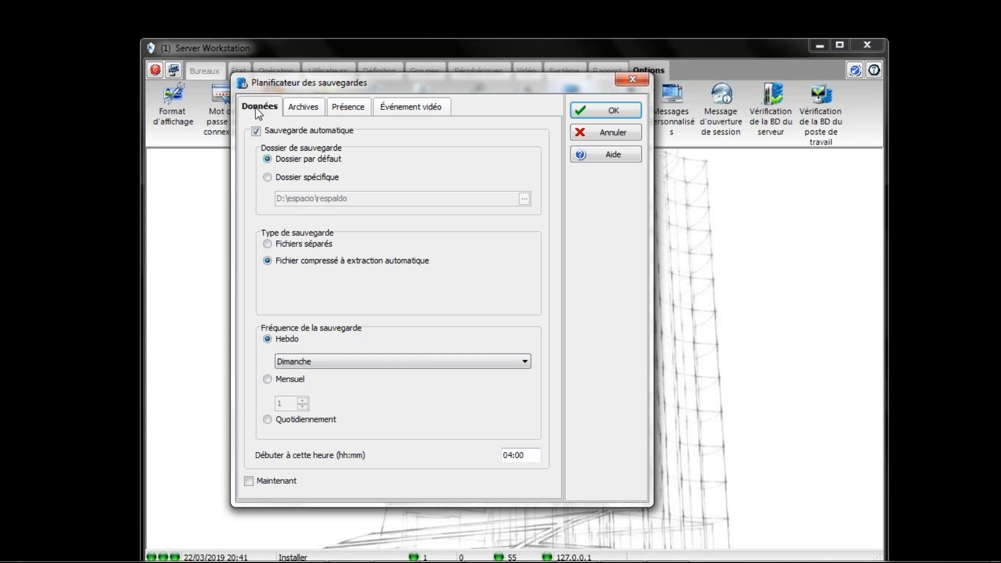
Step: Set Archives to Dossier par défaut with a full self-extracting compressed file backup
left_click(301, 110)
left_click(267, 159)
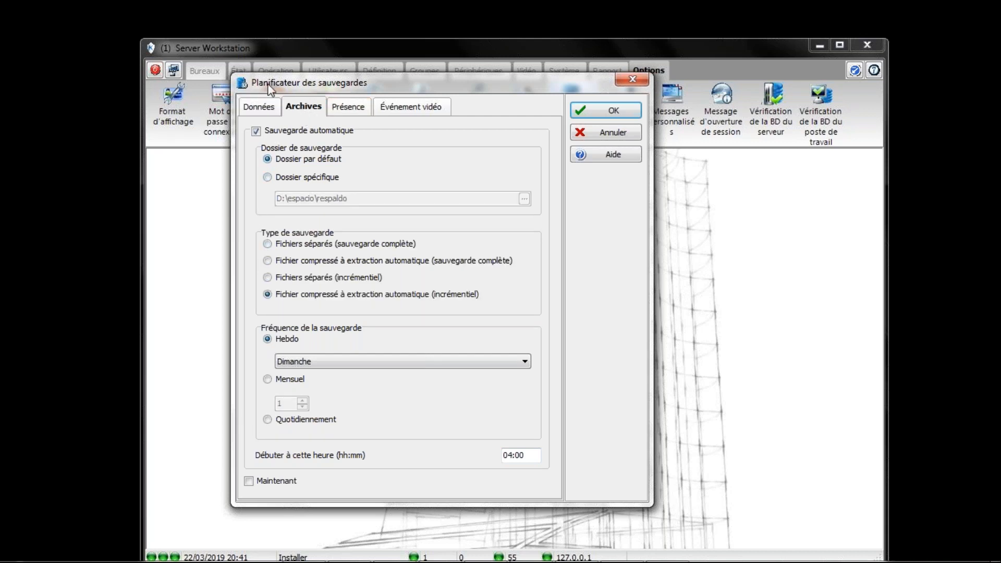
left_click(256, 110)
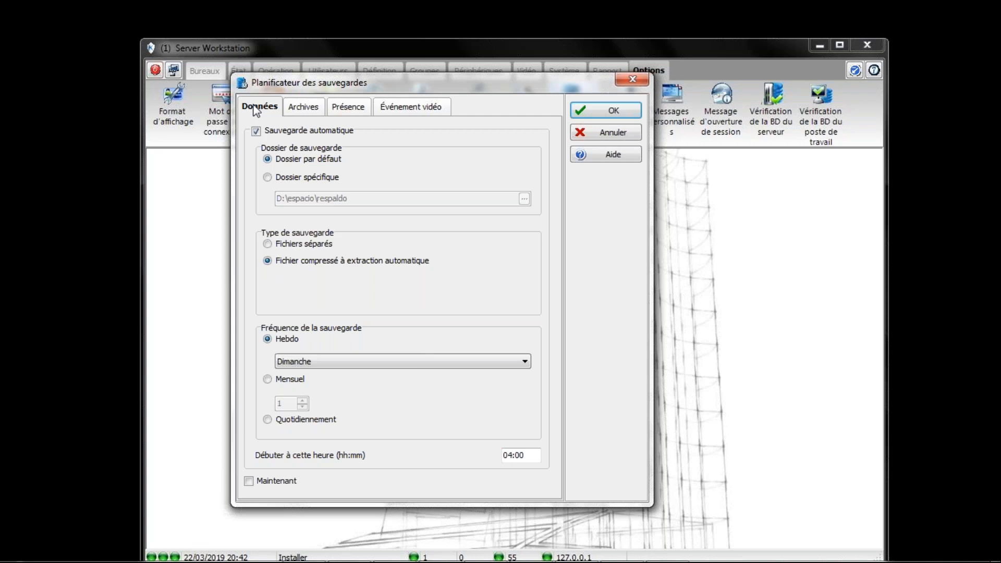
left_click(307, 108)
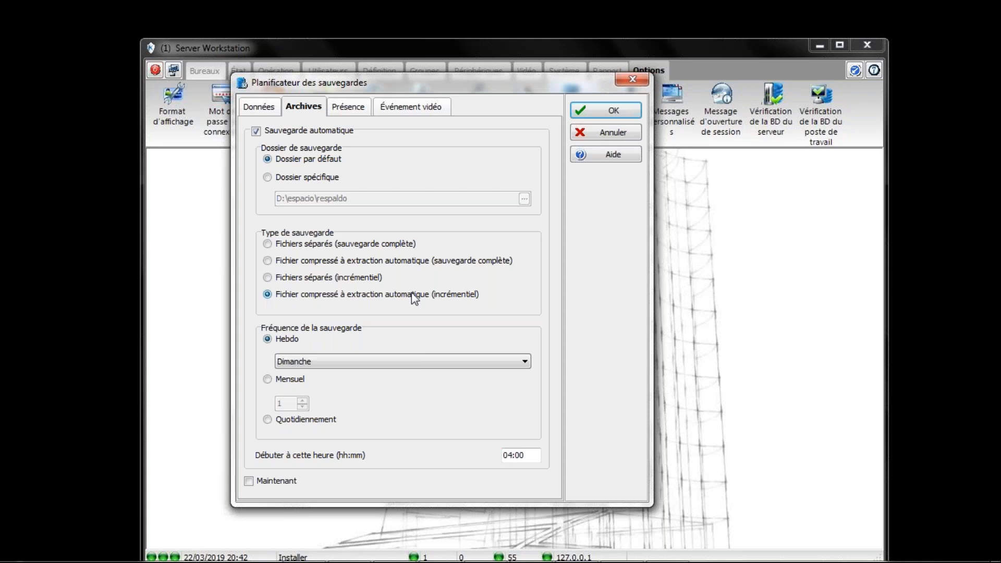
left_click(268, 277)
left_click(267, 260)
Step: Keep the archive backup as a full self-extracting compressed file
left_click(268, 243)
left_click(268, 262)
left_click(259, 104)
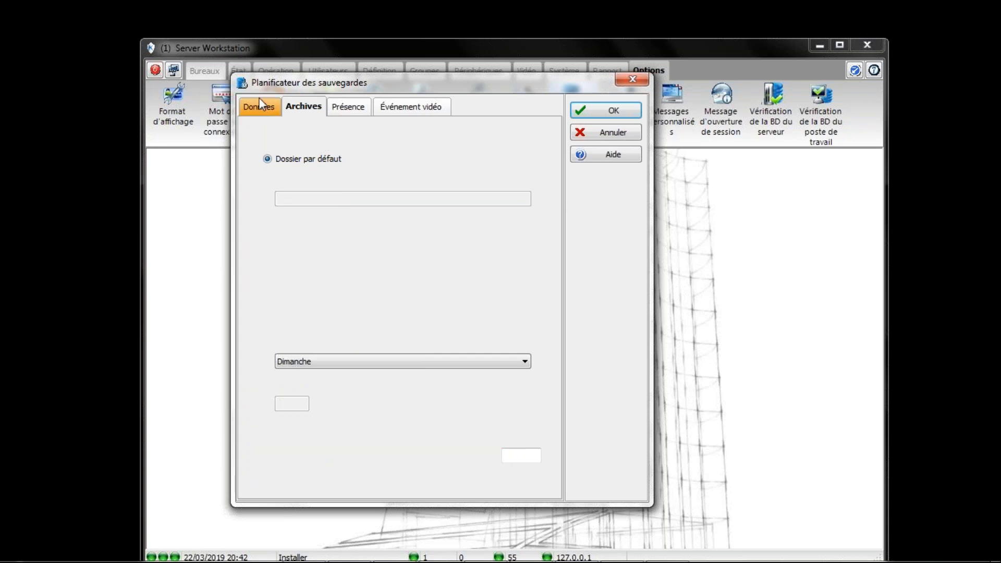
Step: Review the Présence and Événement vidéo backup settings, then tick Maintenant on Données
left_click(342, 110)
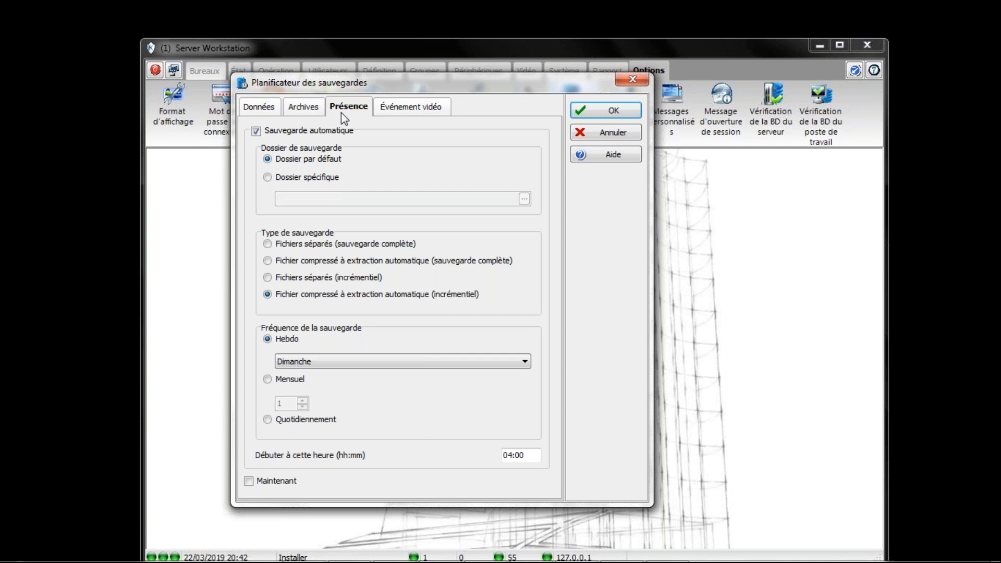
left_click(396, 112)
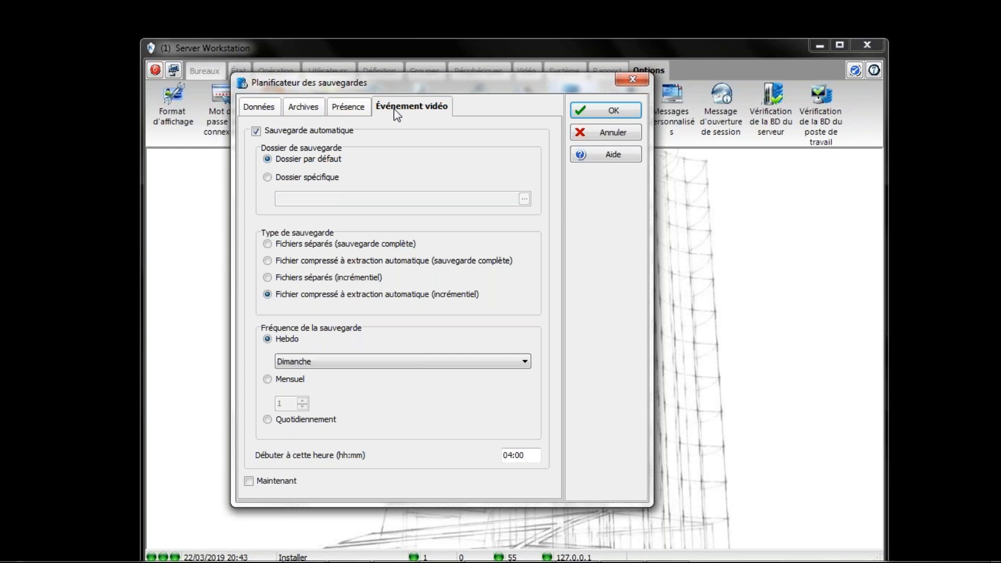
left_click(262, 107)
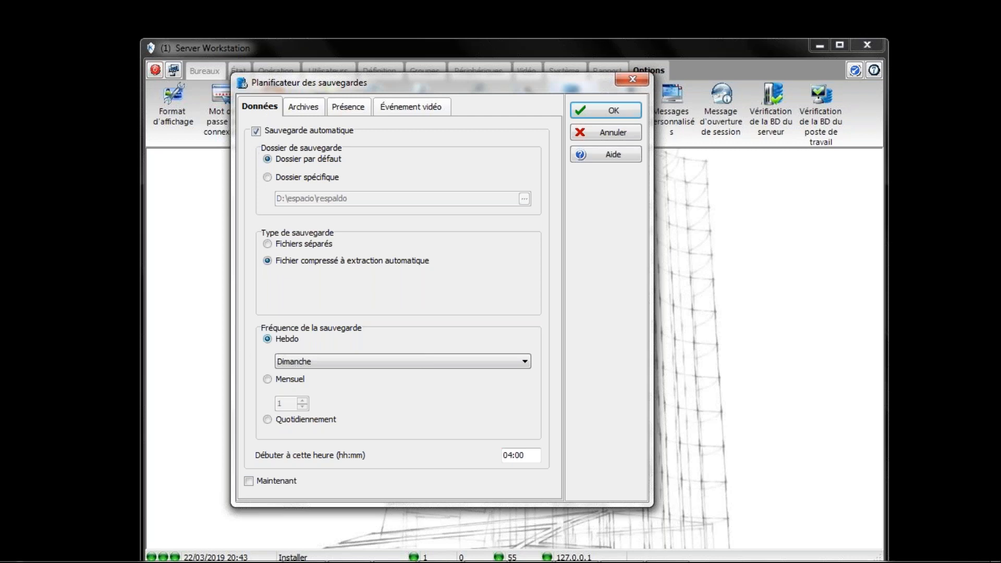
left_click(248, 481)
Step: Confirm the Planificateur des sauvegardes with OK so the immediate backup starts
left_click(612, 112)
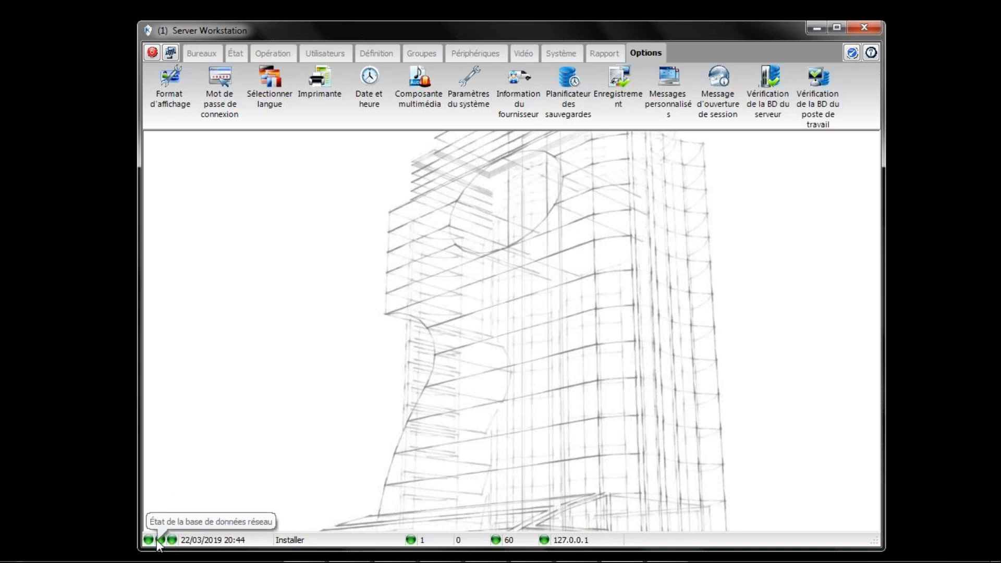
Step: Reopen the scheduler, confirm the Archives settings with OK, then switch to Bureaux
left_click(572, 98)
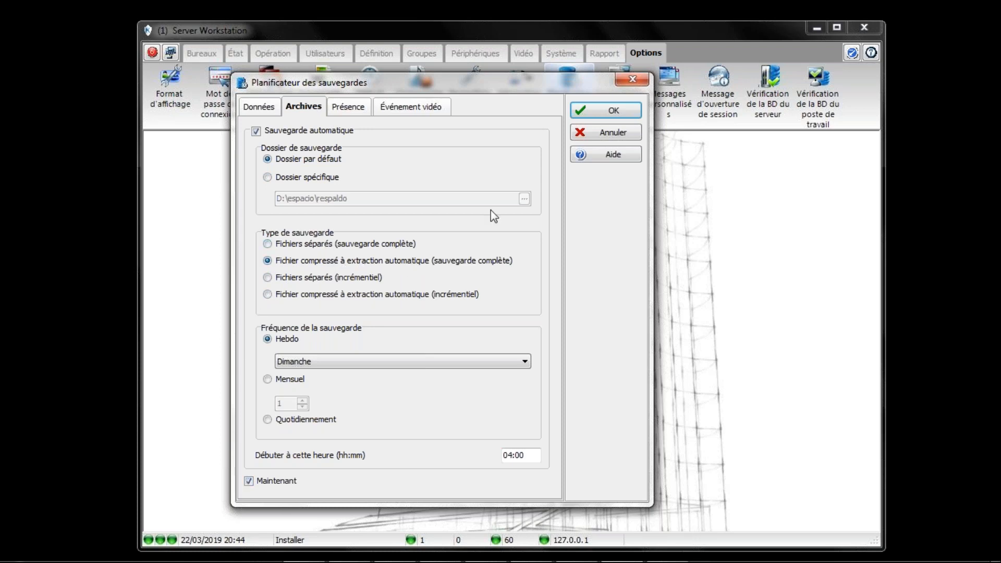
left_click(607, 113)
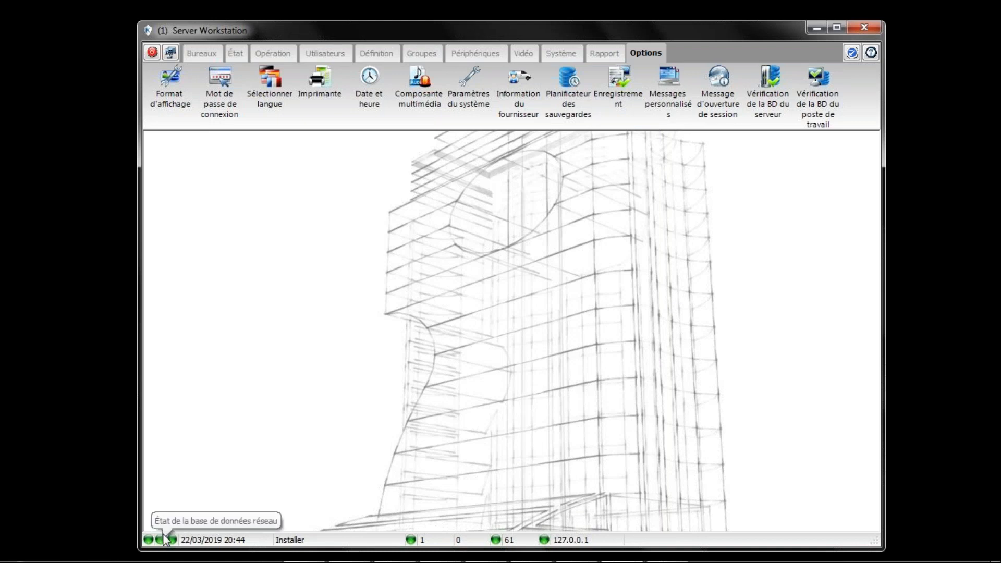
left_click(203, 52)
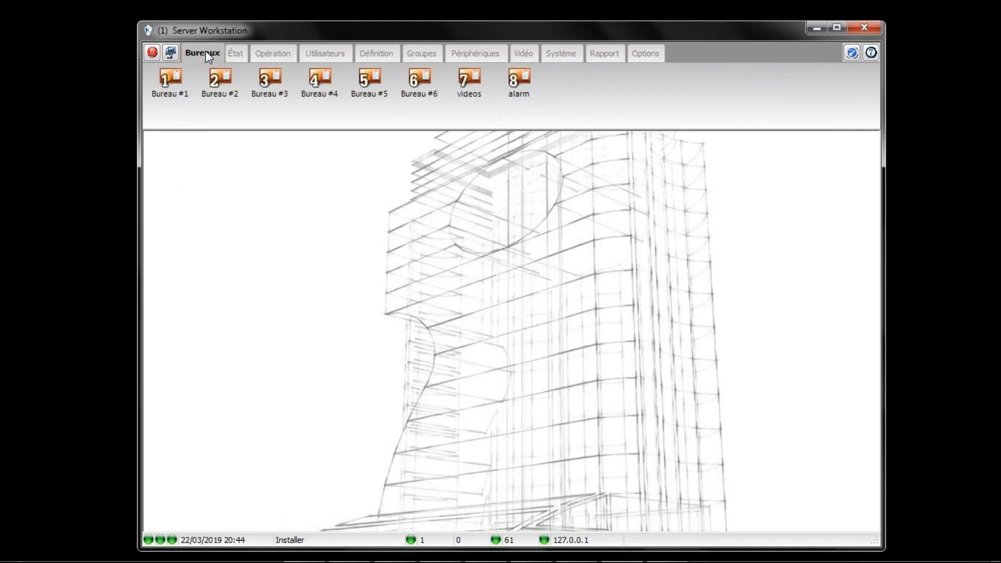
Step: Open Bureau #1's message list maximized and select the completed Sauvegarde automatique (Données) event
left_click(170, 83)
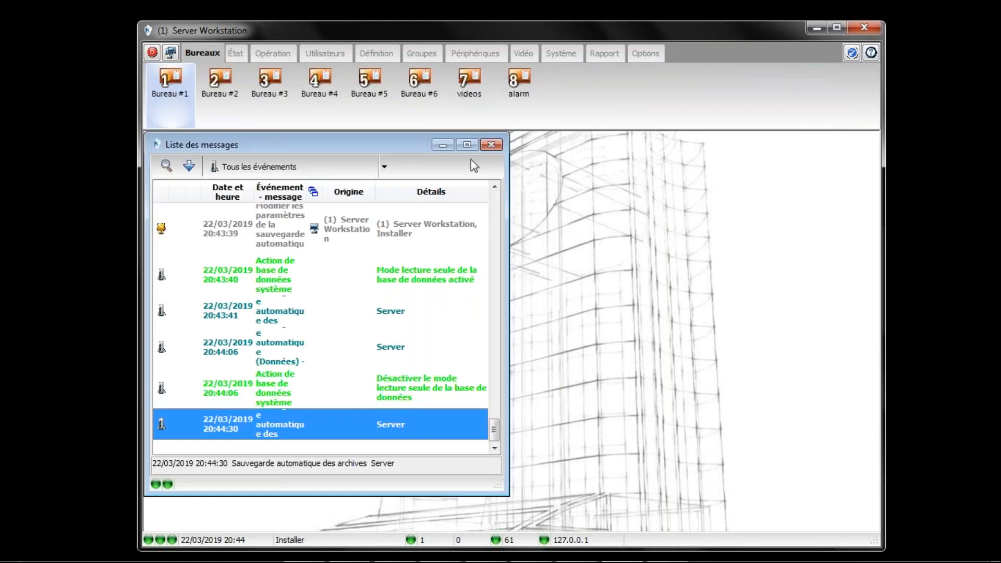
left_click(467, 144)
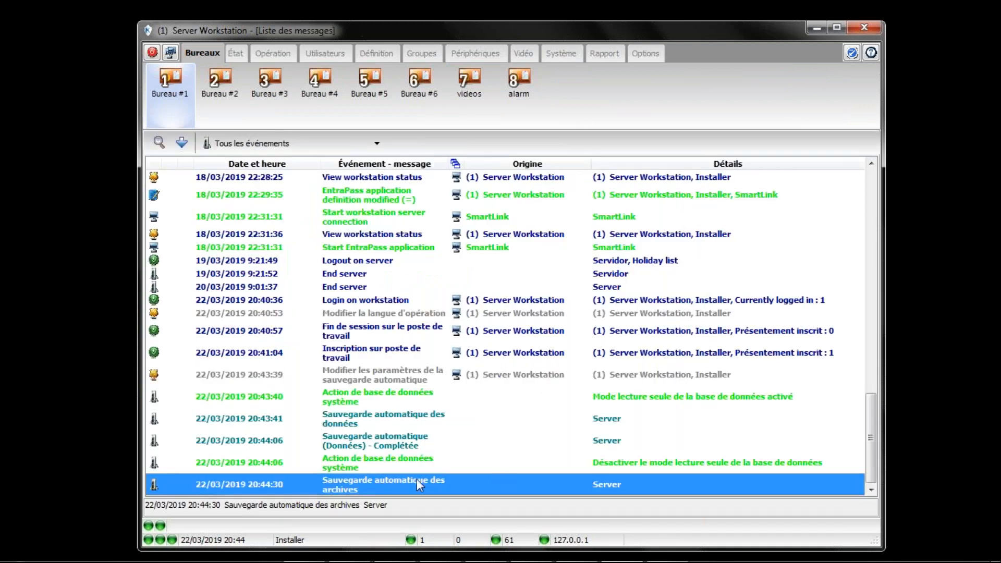
left_click(388, 438)
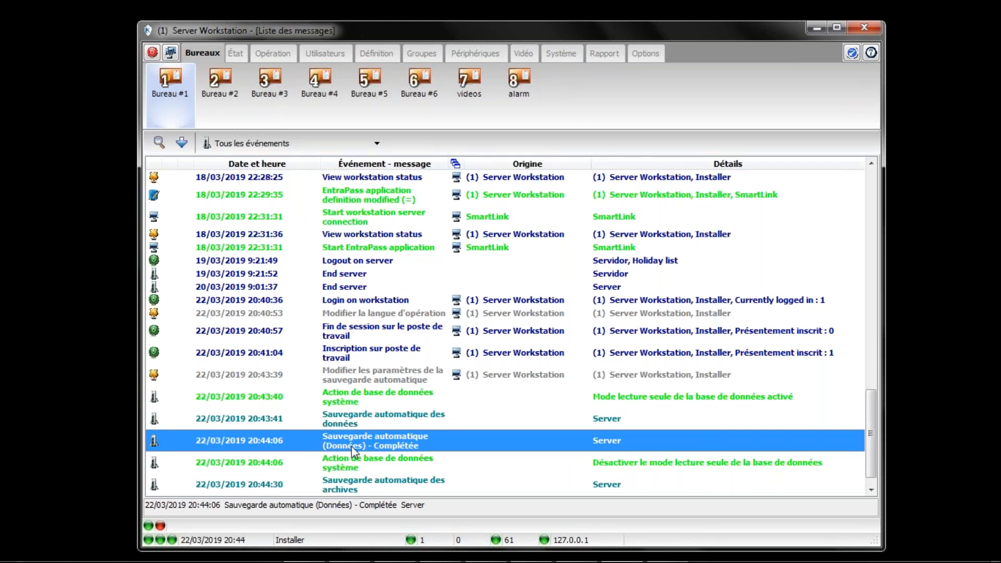
left_click_drag(872, 450, 869, 497)
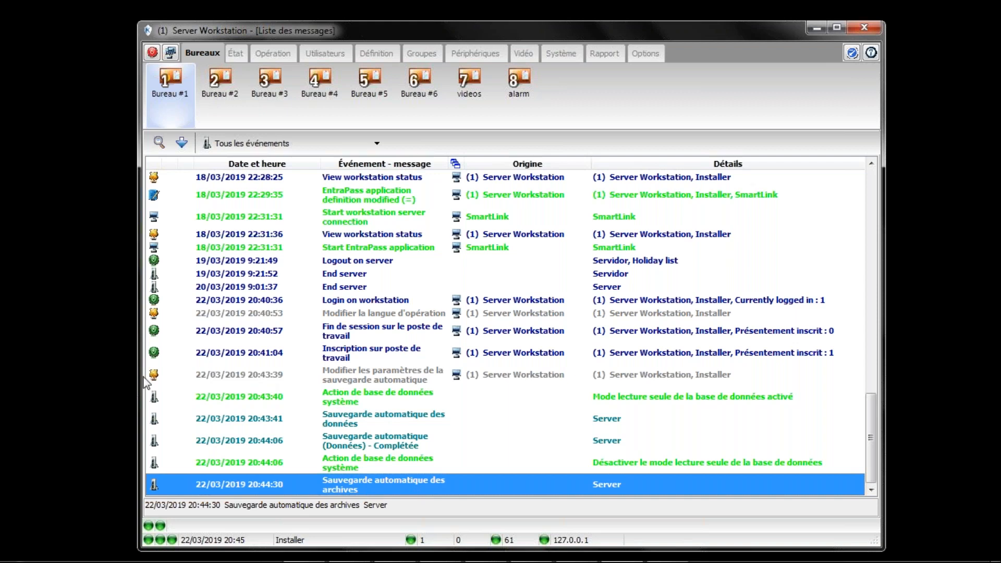
Step: Open File Explorer and browse to Program Files (x86) on Local Disk (C:)
mouse_move(124, 548)
left_click(213, 547)
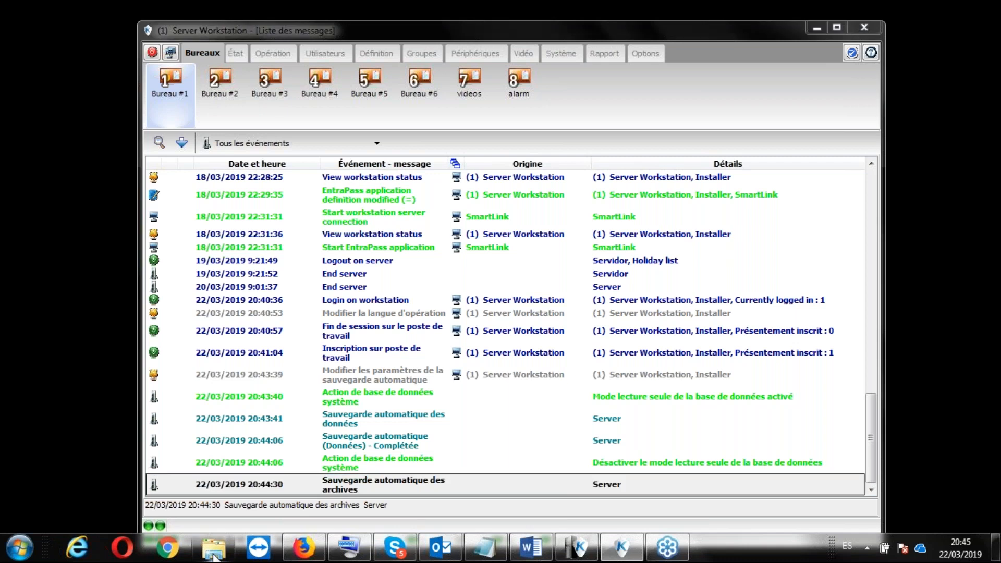
left_click(203, 416)
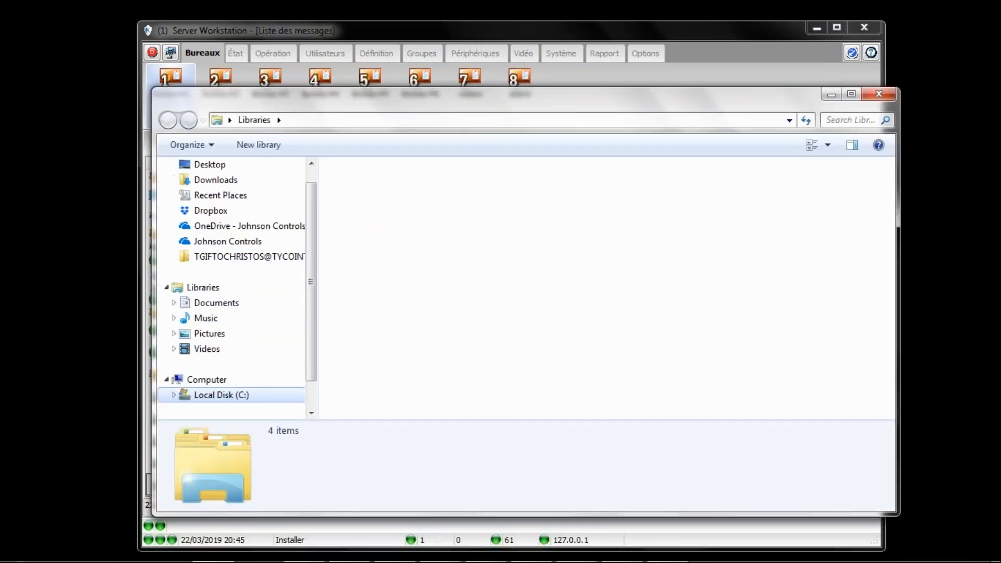
left_click(364, 234)
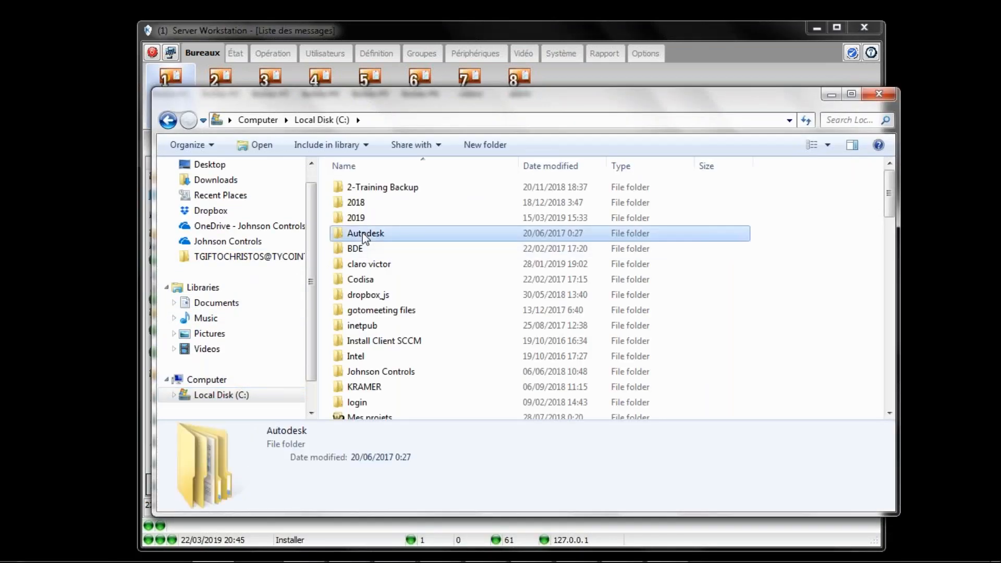
key("p")
double_click(381, 214)
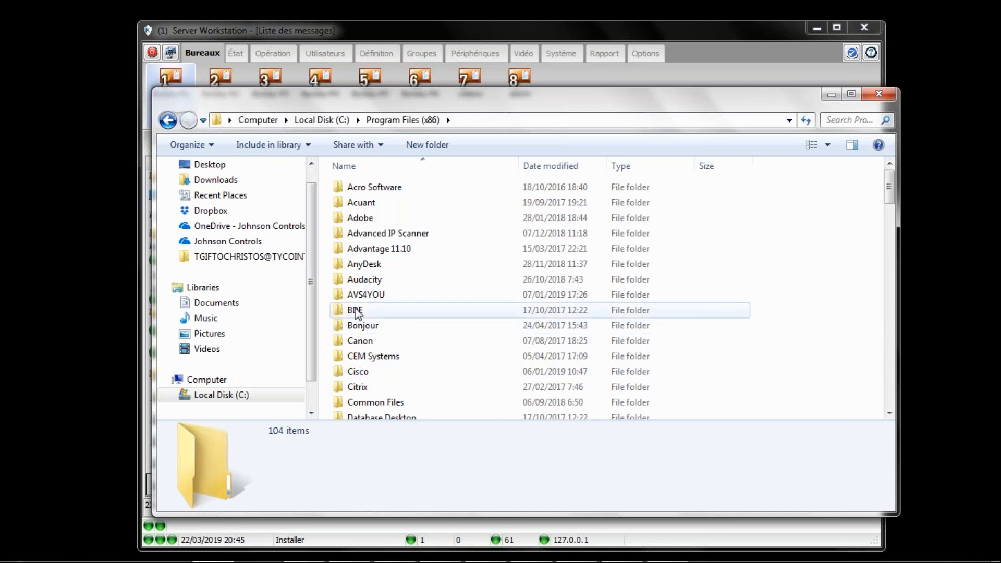
Step: Go into Kantech, then Server_CE, then its Backup folder
key("k")
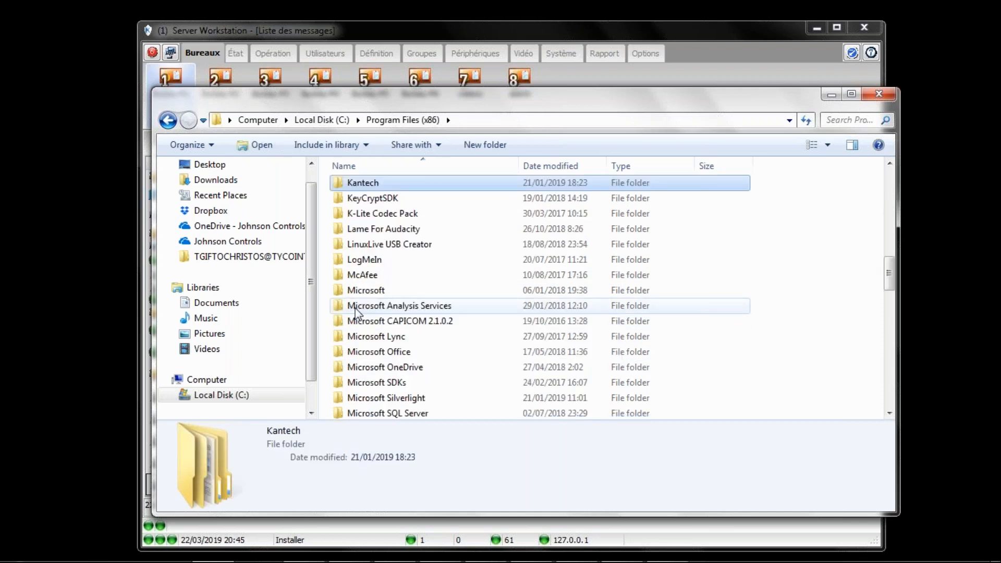
key("Return")
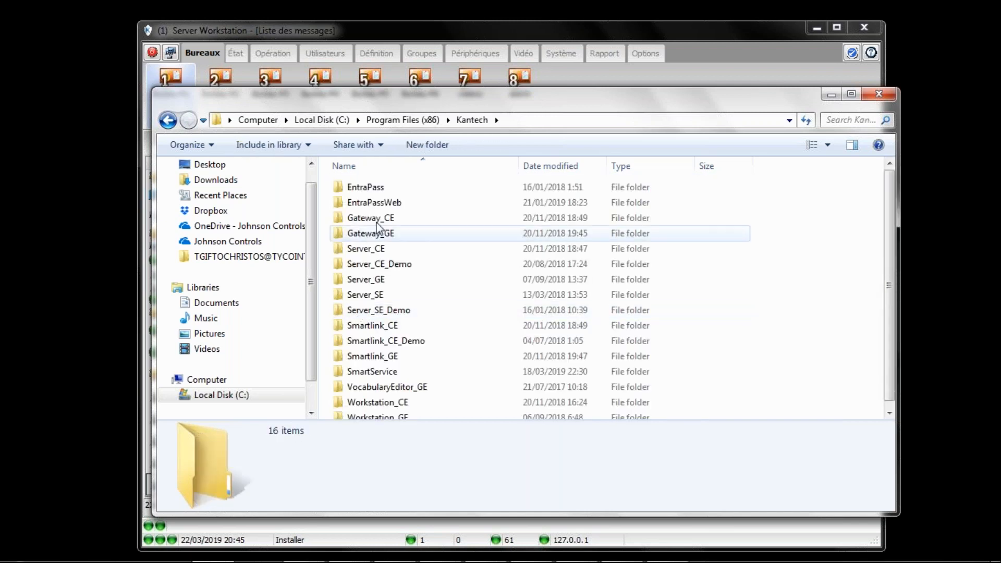
double_click(357, 249)
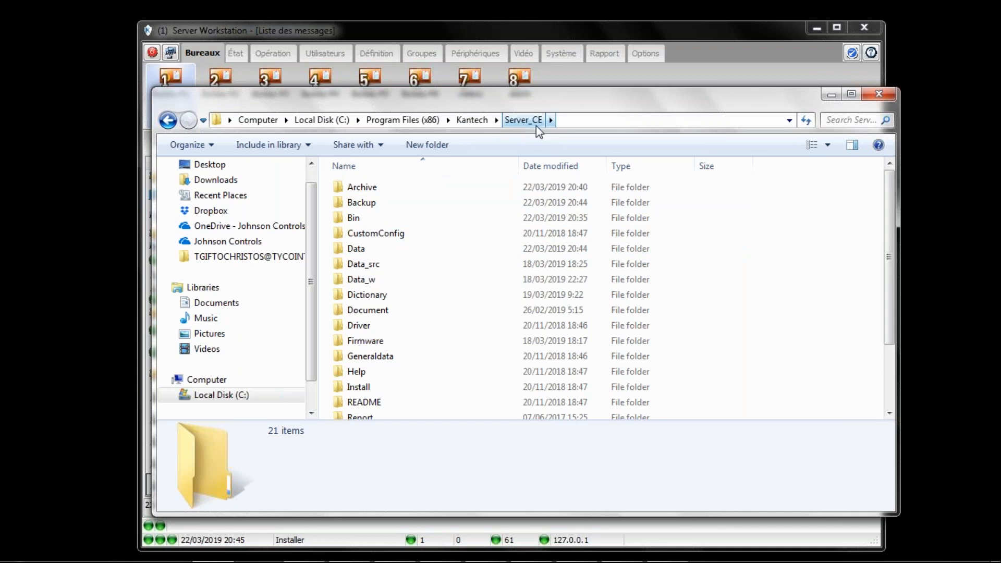
double_click(345, 204)
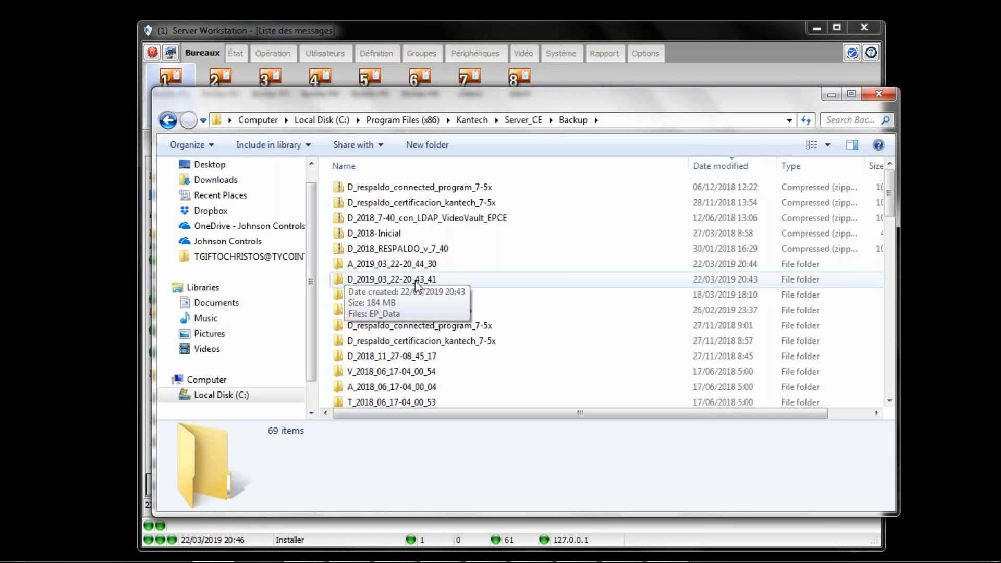
Step: Check the D_2019_03_22-20_43_41 data backup folder contains EP_Data, then return to Backup
double_click(378, 280)
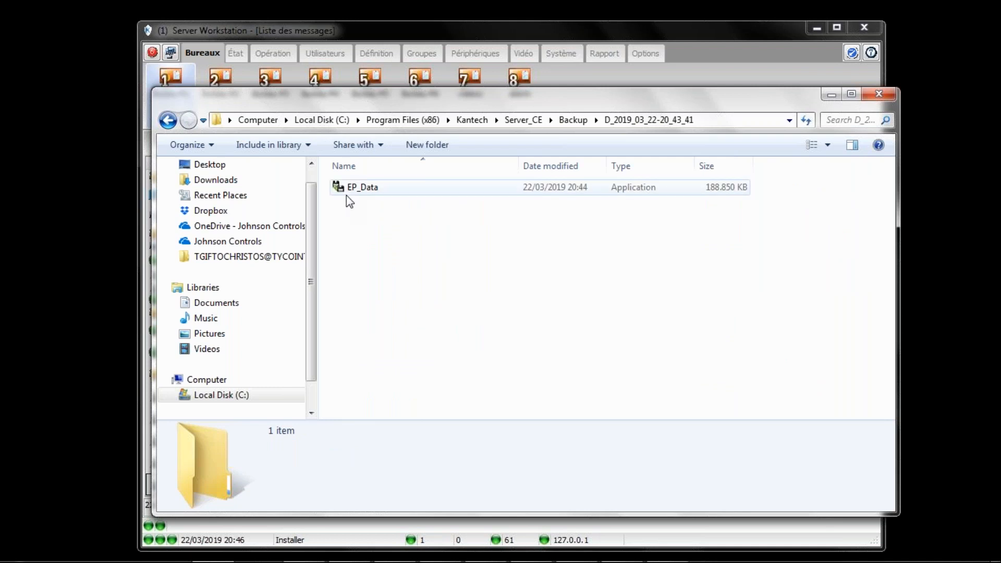
left_click(574, 120)
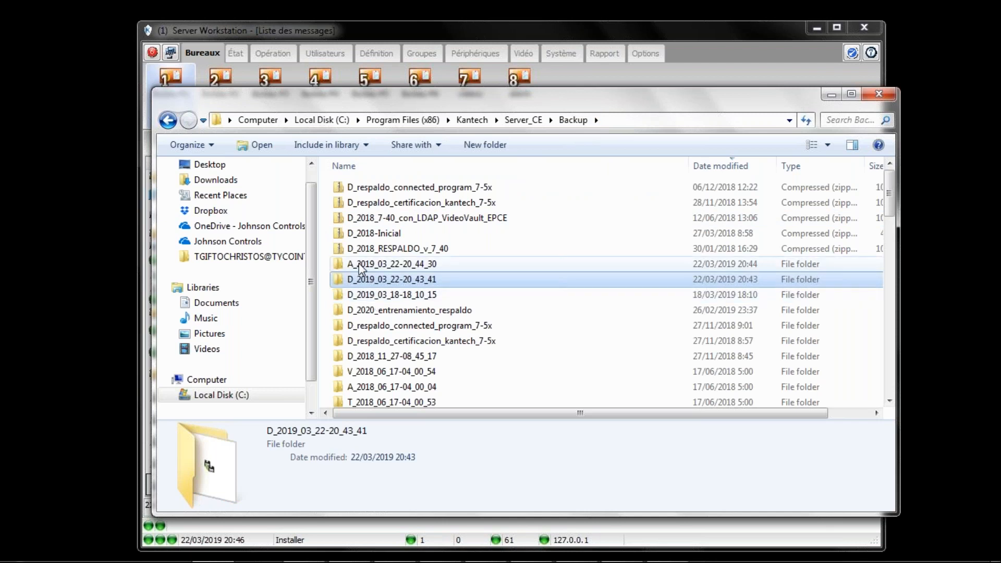
left_click(373, 535)
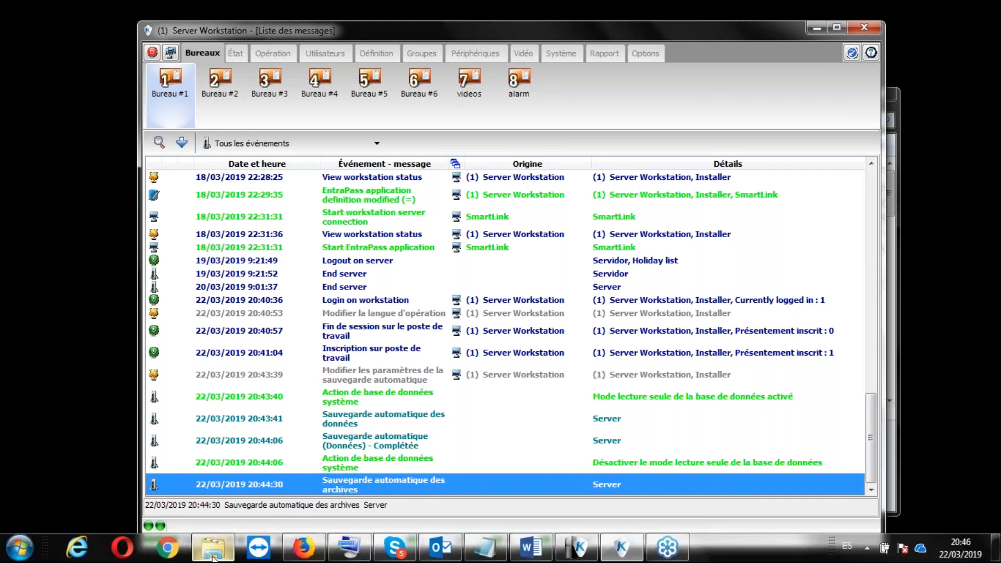
left_click(212, 548)
Step: Open A_2019_03_22-20_44_30, select EP_Archive, and close Explorer
double_click(365, 263)
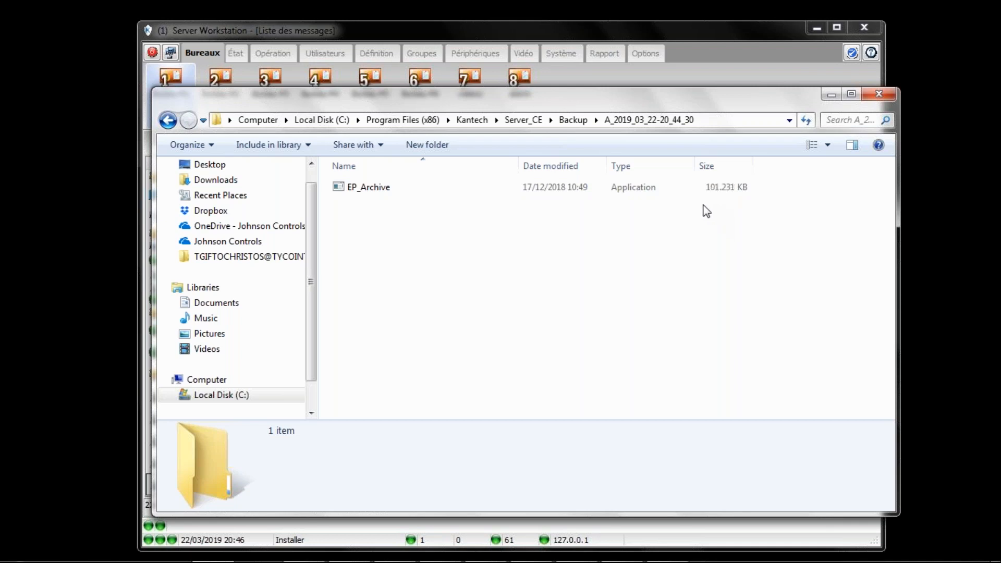
left_click(722, 191)
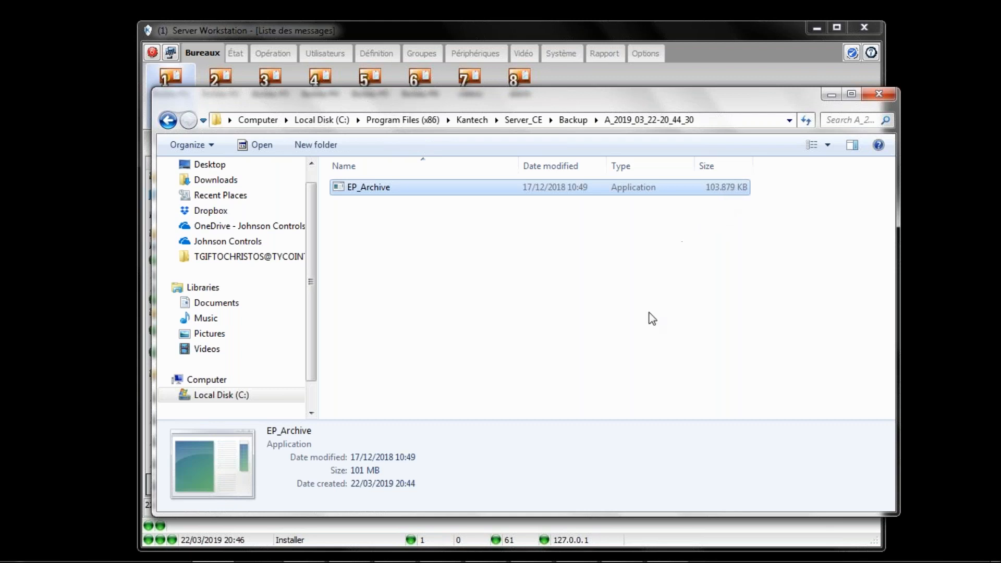
left_click(879, 94)
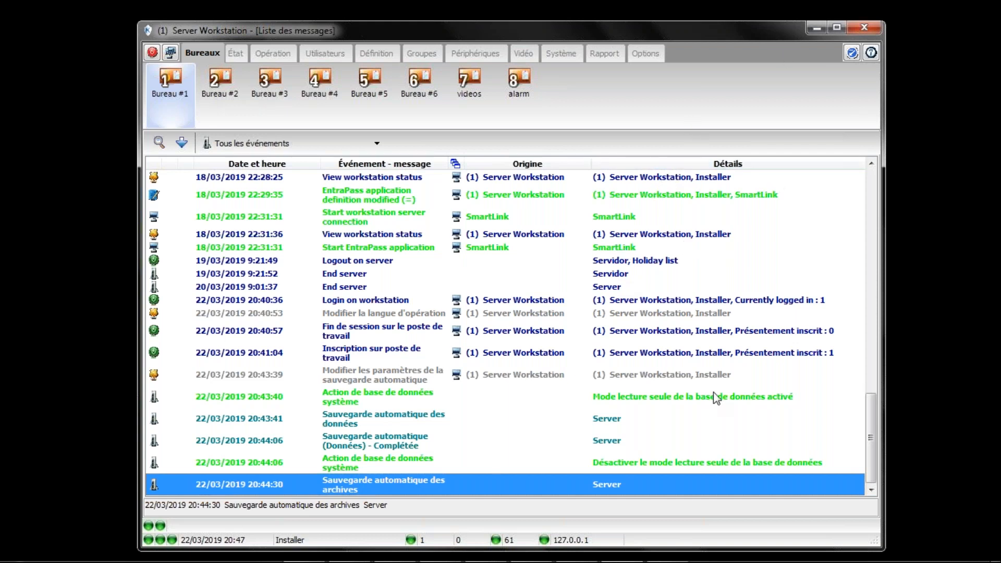
mouse_move(624, 520)
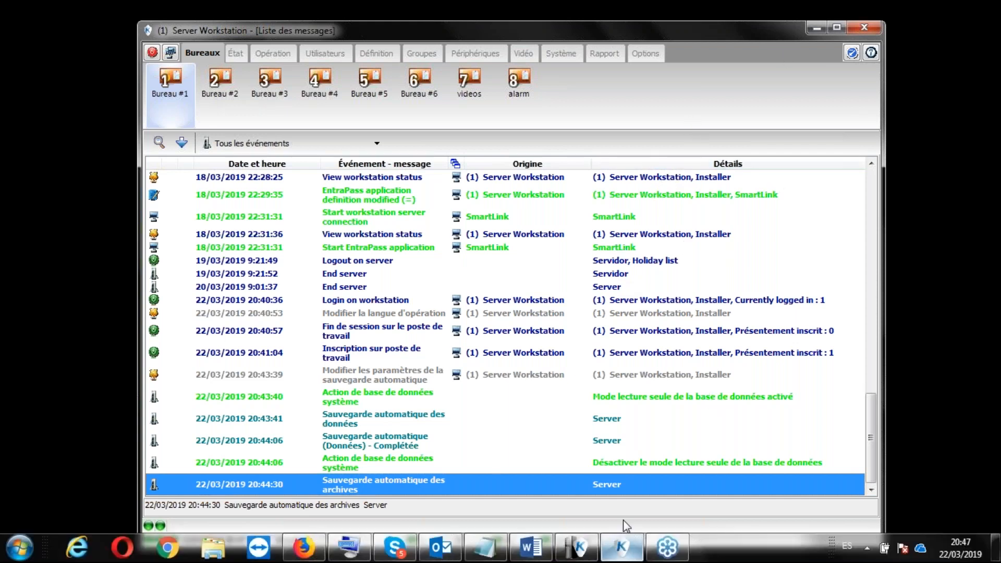
Step: Enter the operator username and password at the server login, and log Server Workstation out
left_click(577, 546)
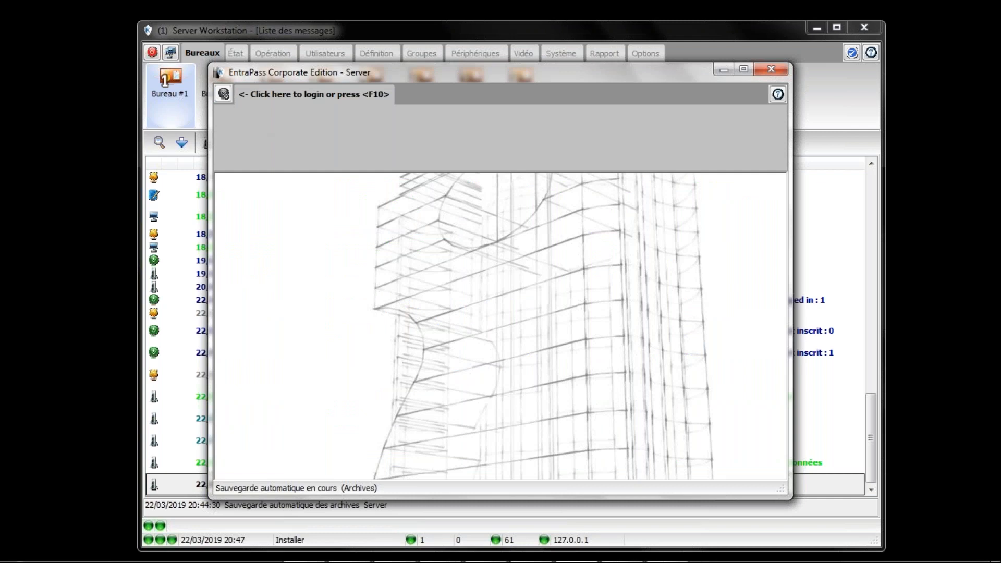
left_click(223, 93)
type("kantech")
key("Tab")
type("kantech")
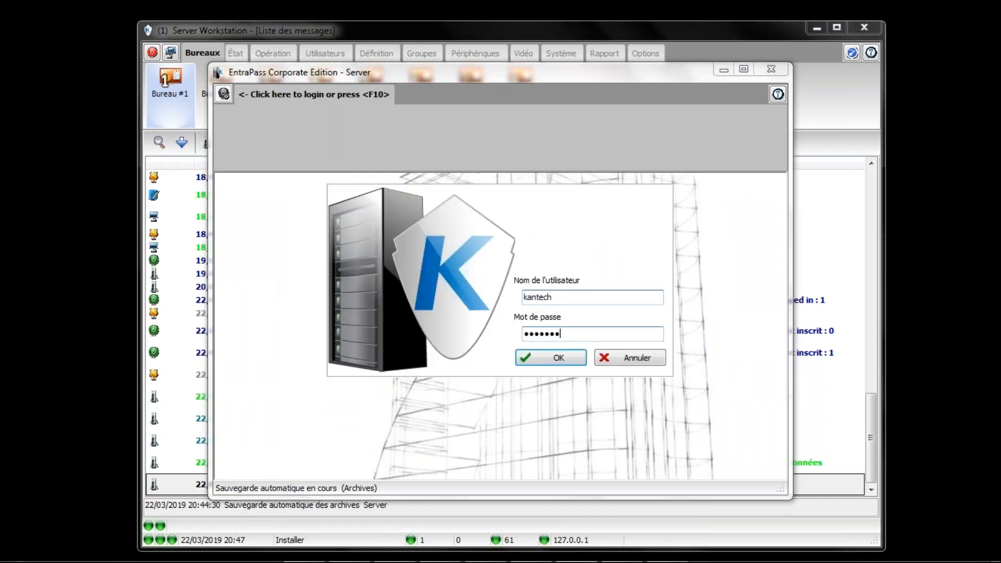
left_click(150, 52)
left_click(467, 314)
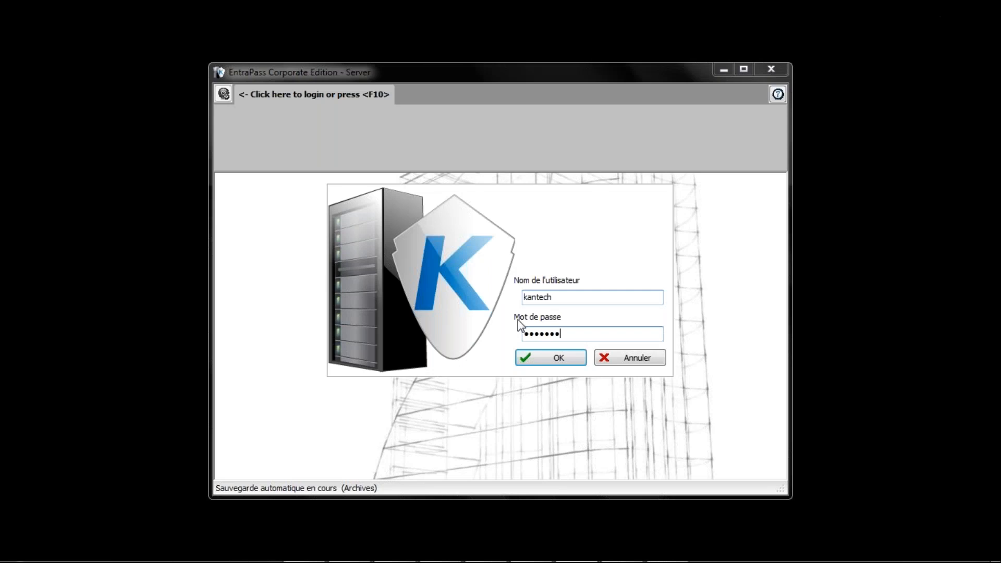
Step: Log in to the Corporate Edition Server and open its Sauvegarde tab
left_click(552, 357)
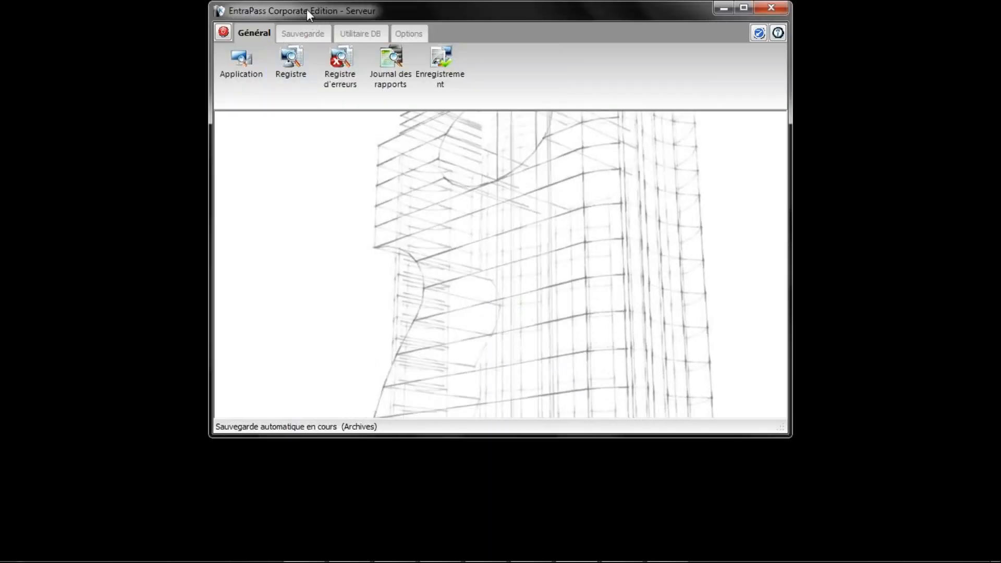
left_click_drag(295, 20, 260, 86)
left_click(257, 102)
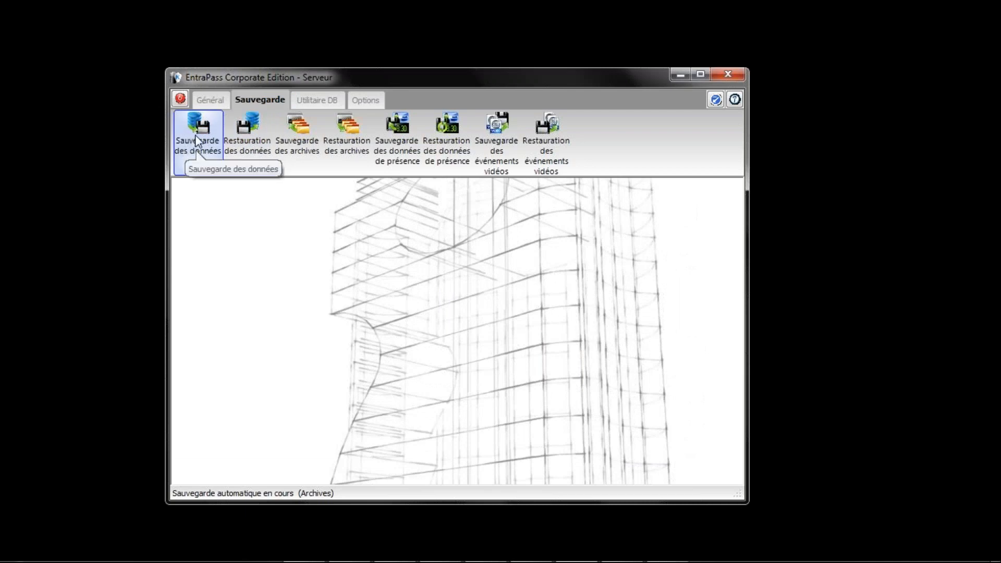
Step: Open and cancel Restauration des données and Restauration des archives, then log out
left_click(249, 148)
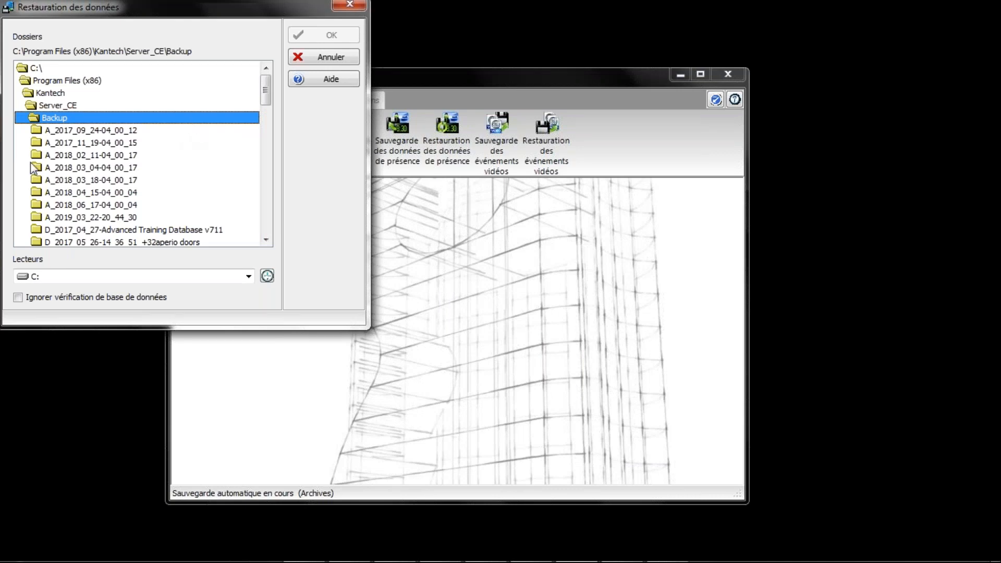
left_click(320, 58)
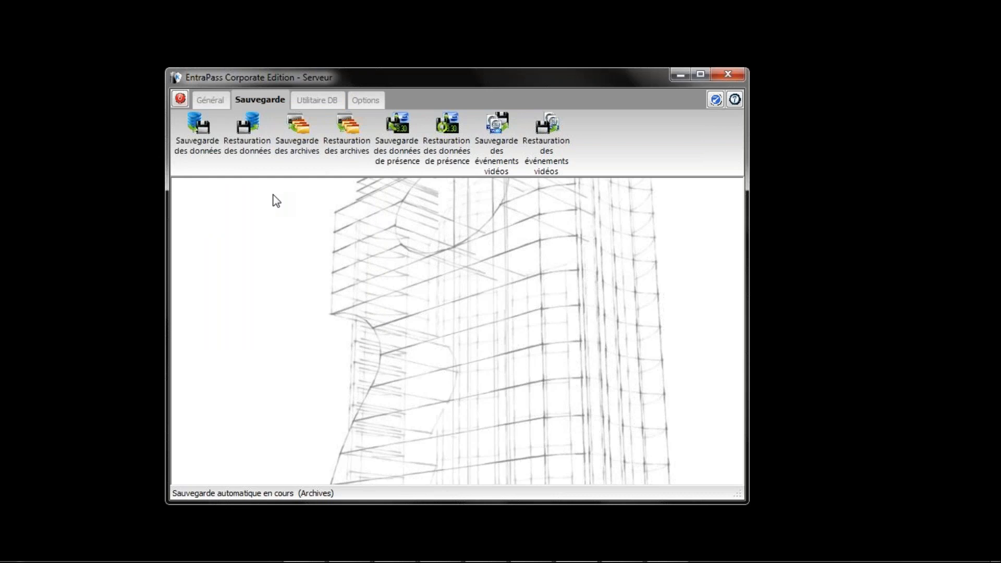
left_click(343, 154)
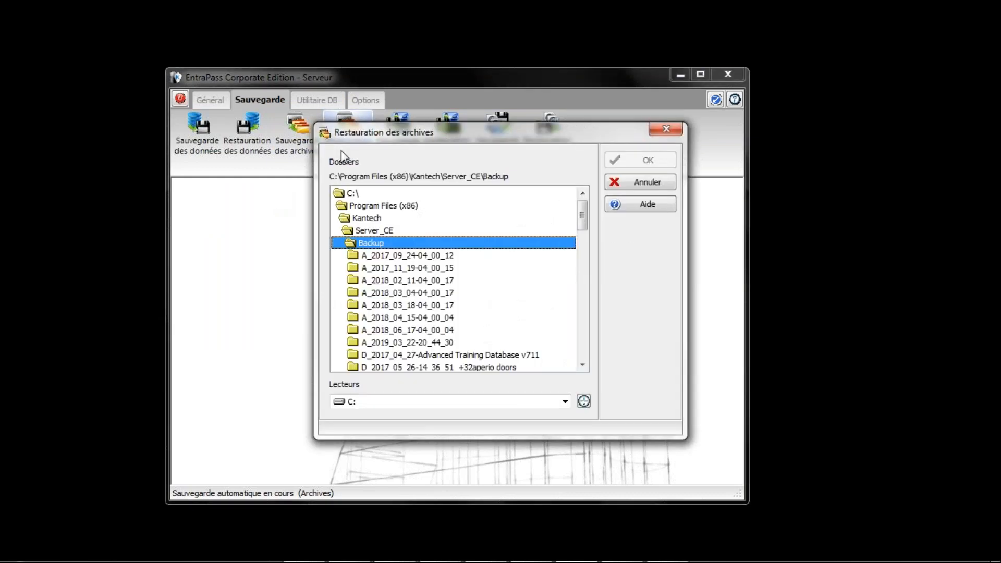
left_click(626, 185)
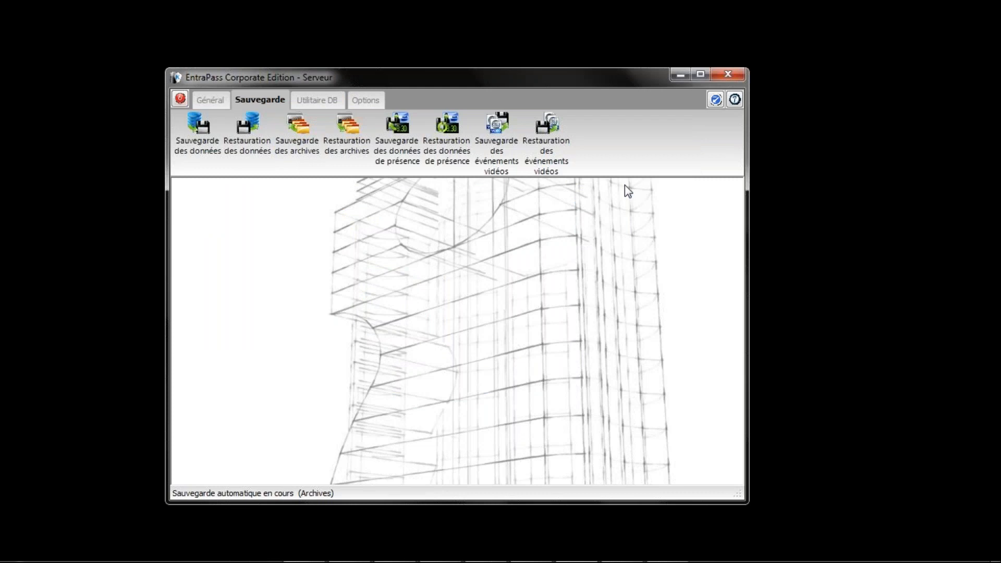
left_click(178, 100)
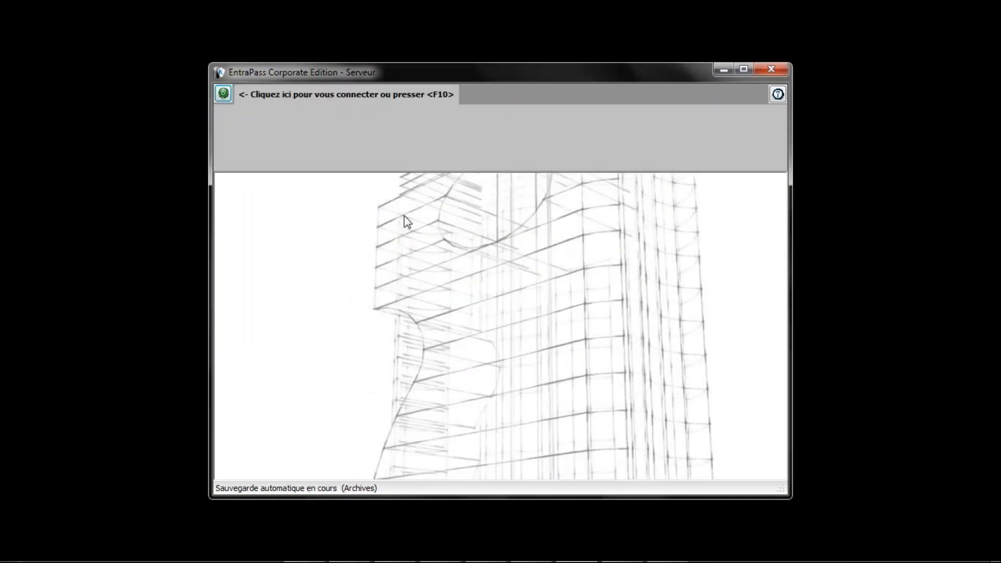